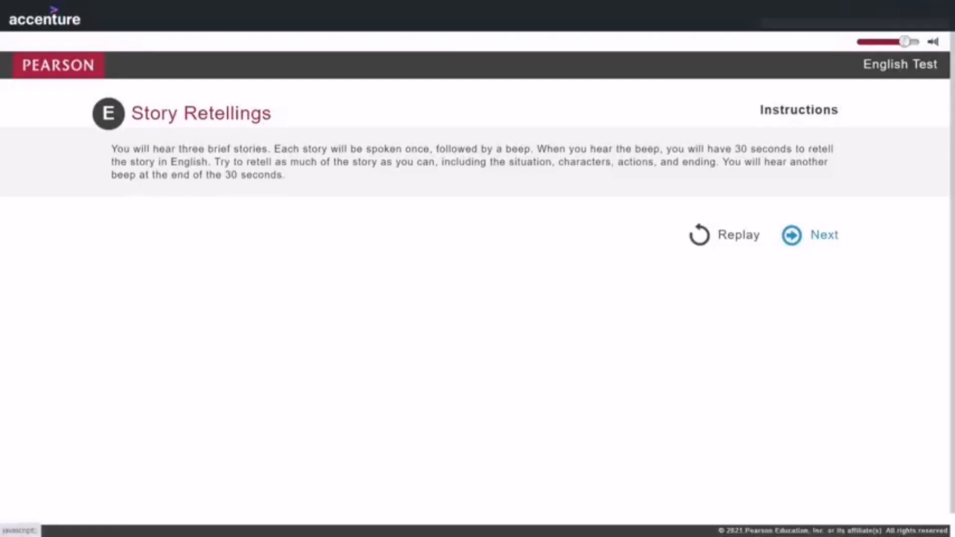
Start listening to story 1 of 3 in the Story Retellings section.
{"action": "left_click", "coordinate": [810, 235]}
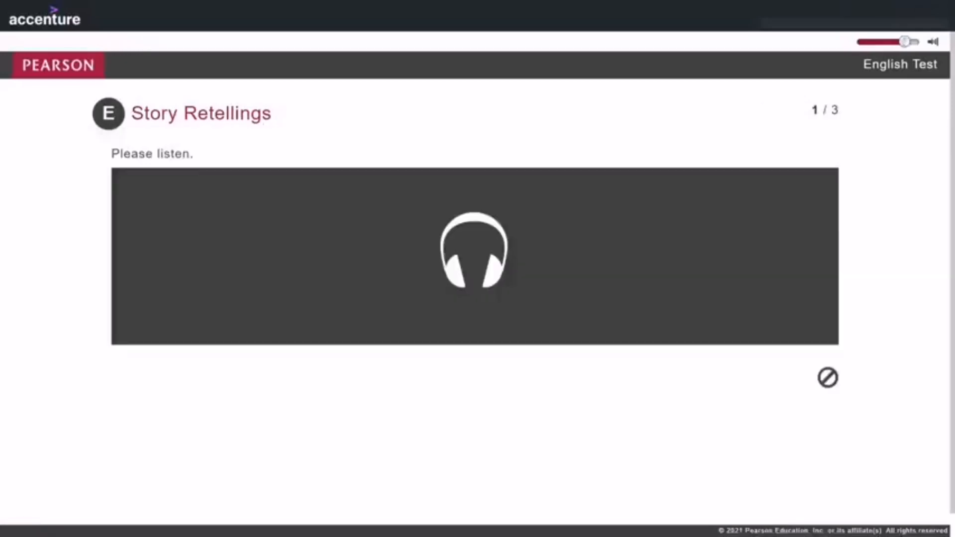